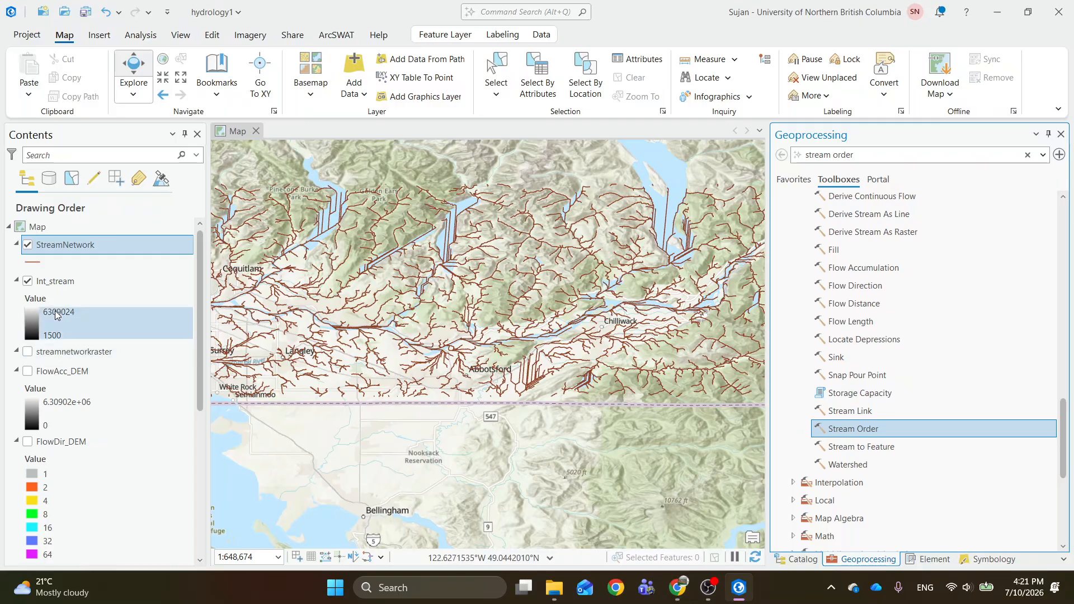
# Hide the StreamNetwork layer and inspect the Int_stream raster on the map
pyautogui.click(28, 245)
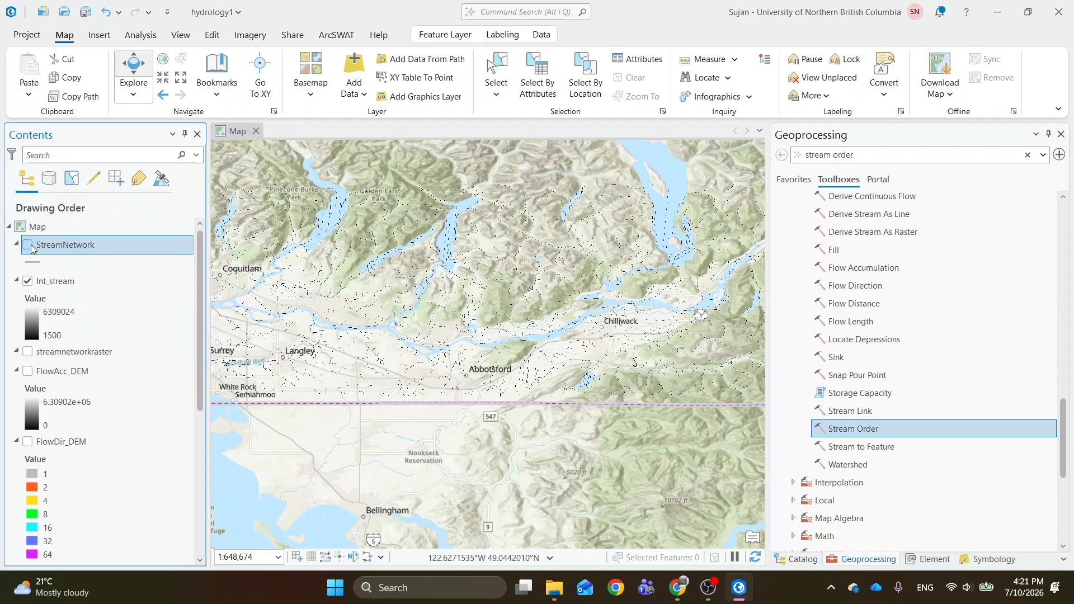
pyautogui.click(68, 283)
pyautogui.scroll(2, 427, 290)
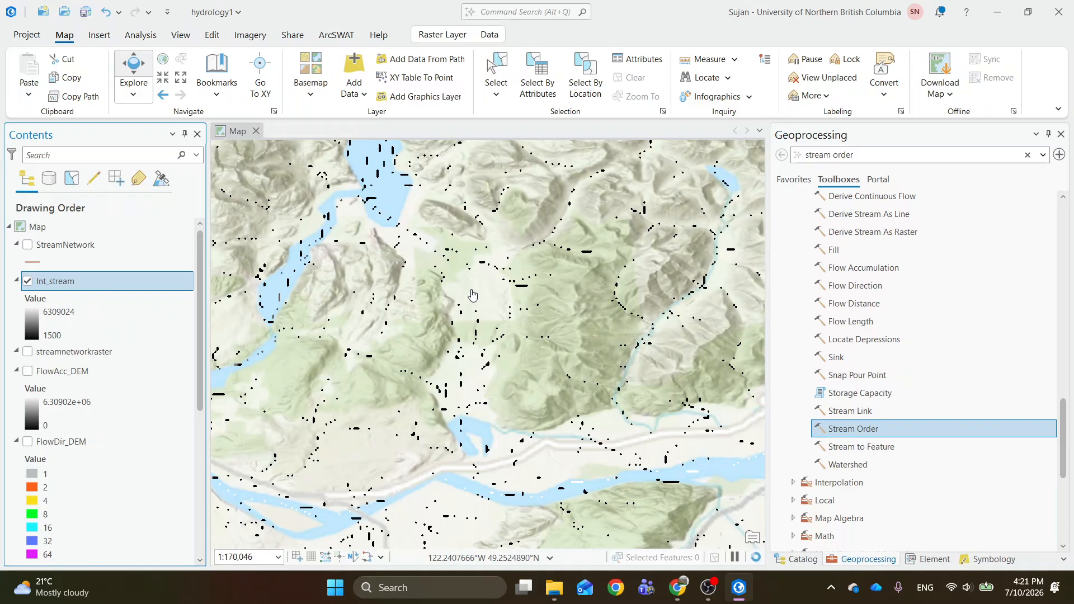
pyautogui.scroll(-2, 483, 302)
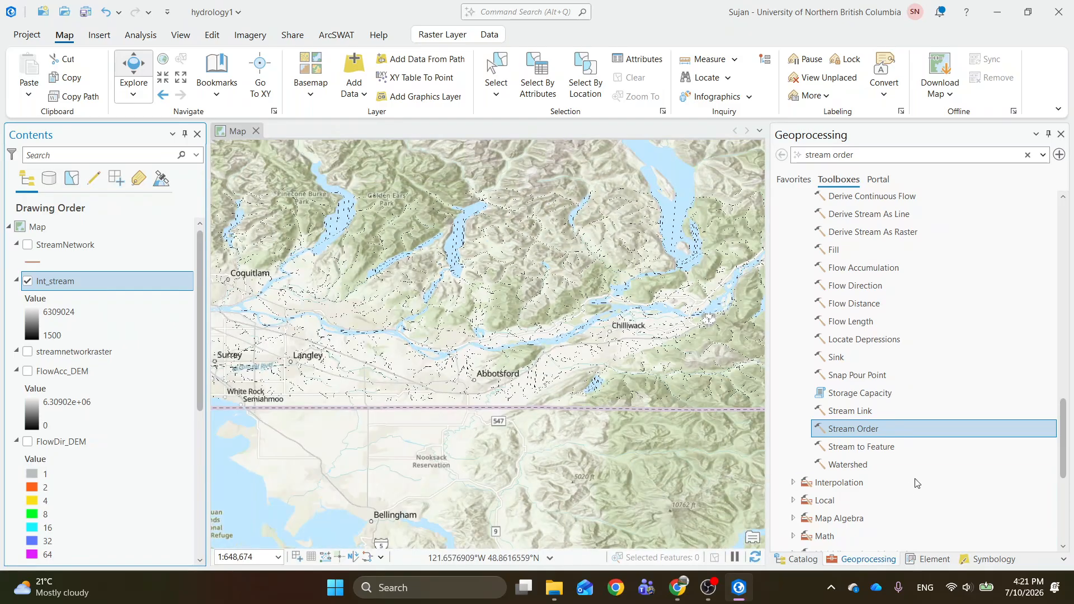
# Locate the Stream Order tool in the Hydrology toolset of Spatial Analyst Tools and open it
pyautogui.doubleClick(870, 435)
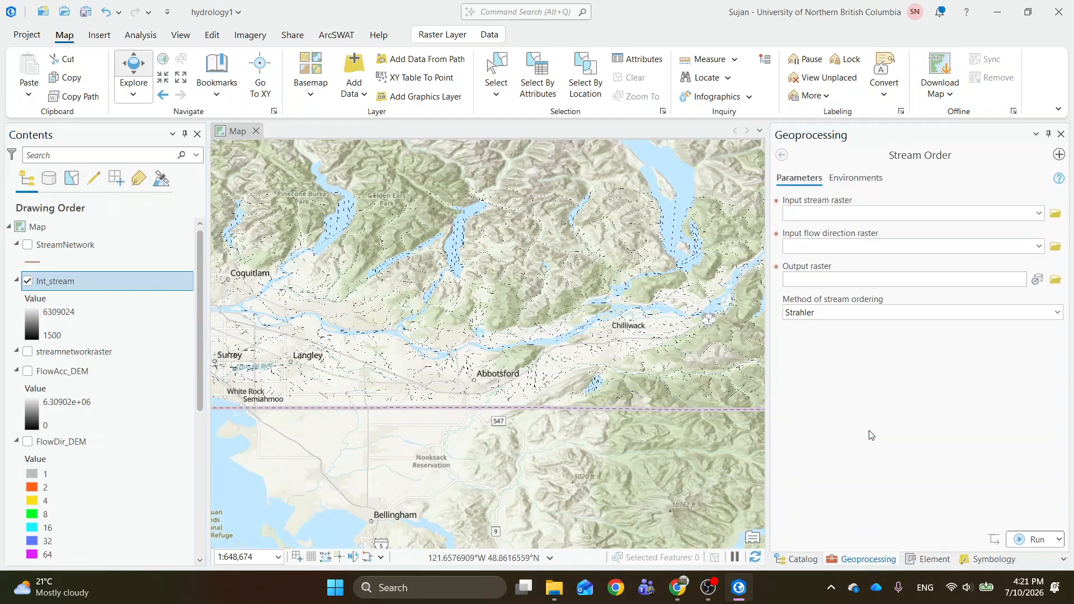
pyautogui.click(781, 155)
pyautogui.scroll(5, 850, 380)
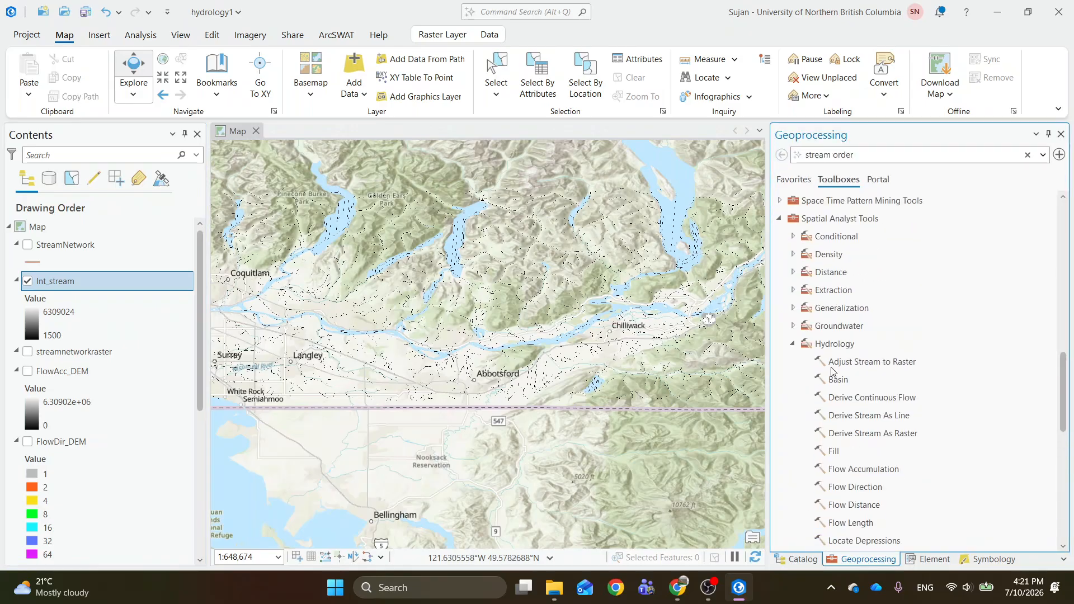
pyautogui.scroll(7, 832, 371)
pyautogui.scroll(-7, 832, 370)
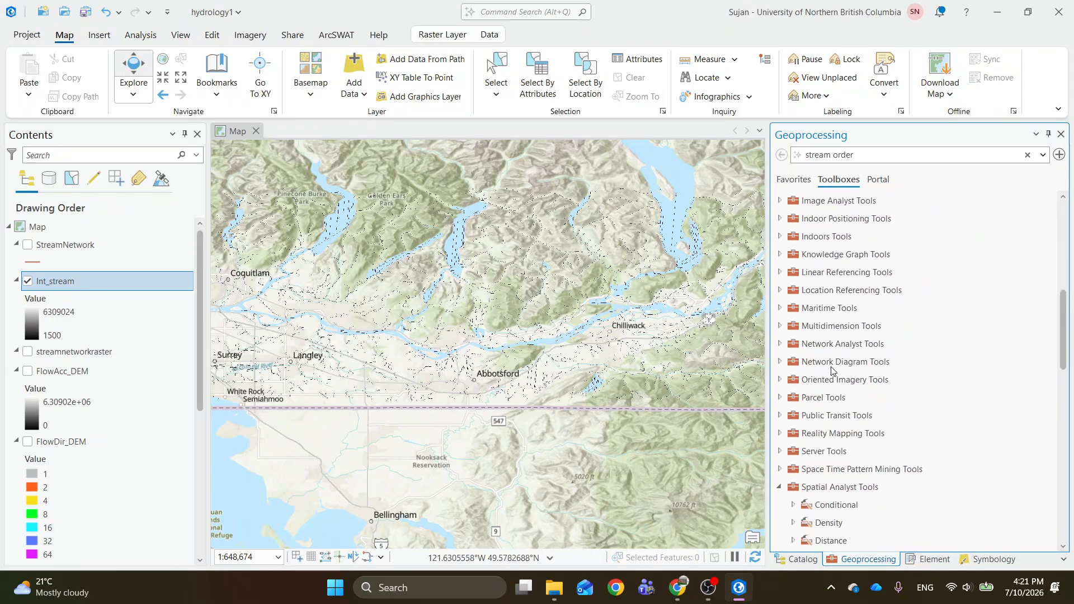
pyautogui.scroll(-6, 833, 347)
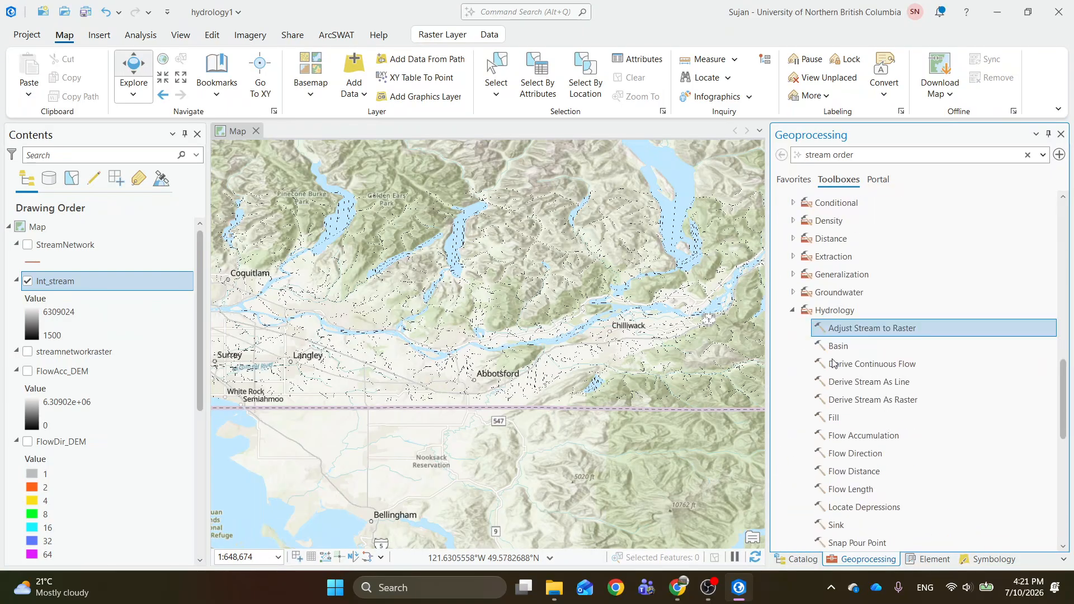
pyautogui.scroll(-2, 853, 346)
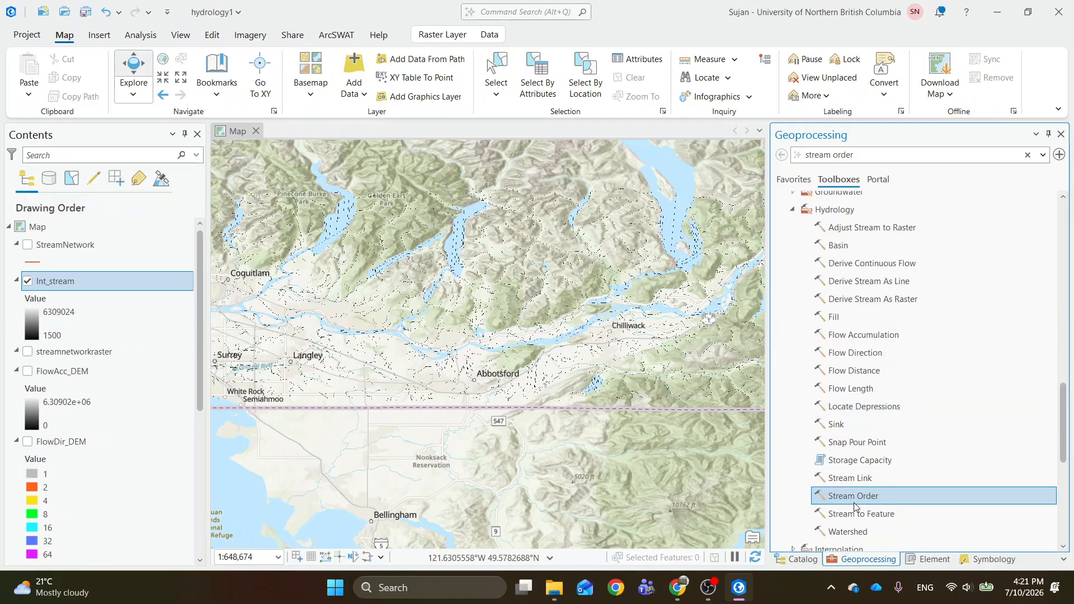
pyautogui.scroll(-1, 859, 495)
pyautogui.doubleClick(850, 430)
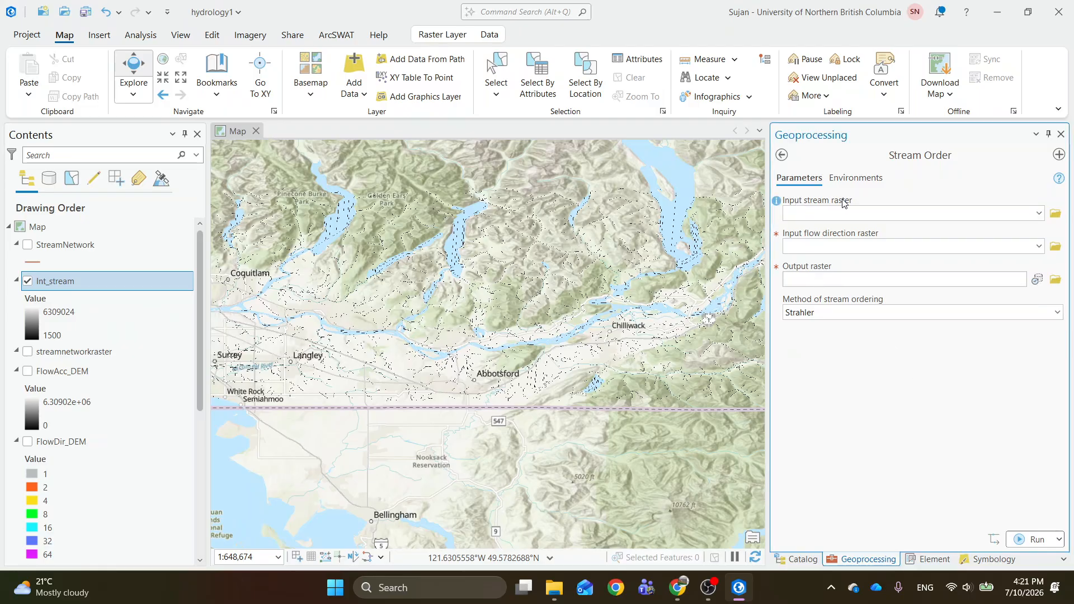
# Set Int_stream as the input stream raster and FlowDir_DEM as the input flow direction raster
pyautogui.click(1039, 214)
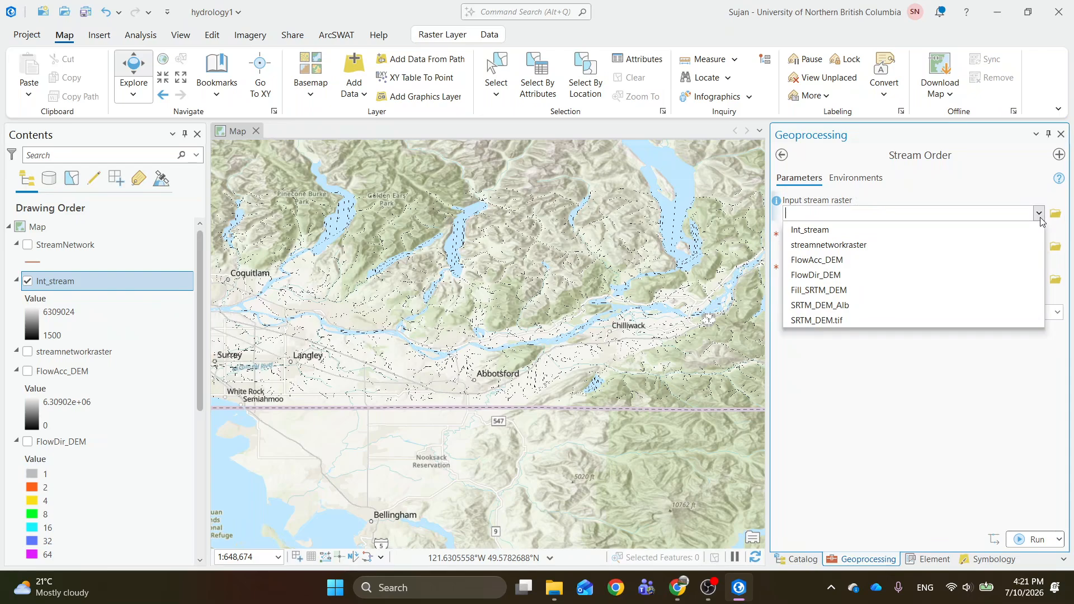
pyautogui.click(910, 230)
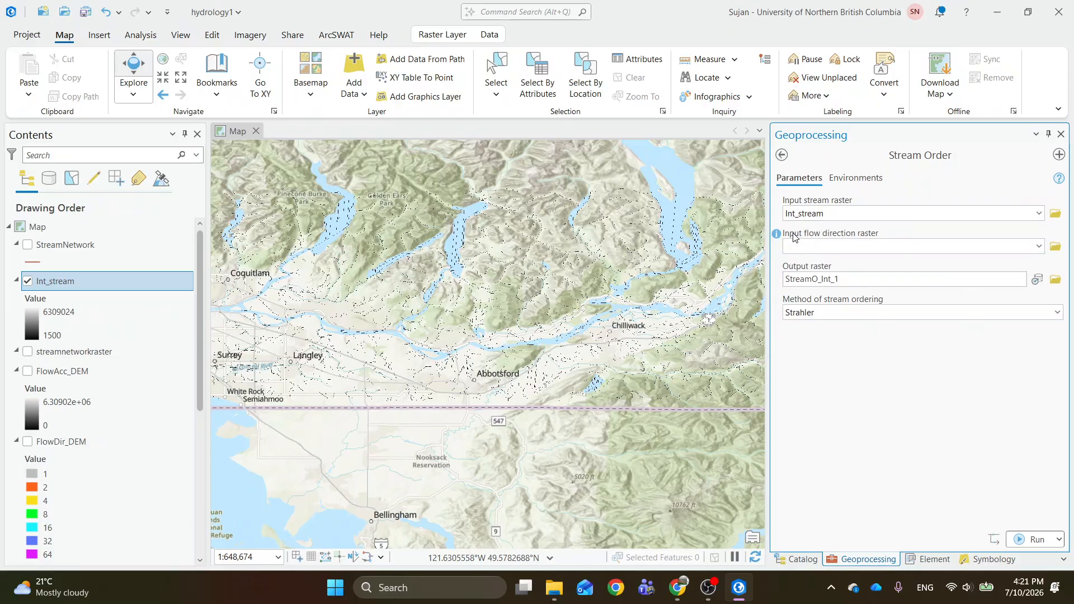
pyautogui.click(1039, 247)
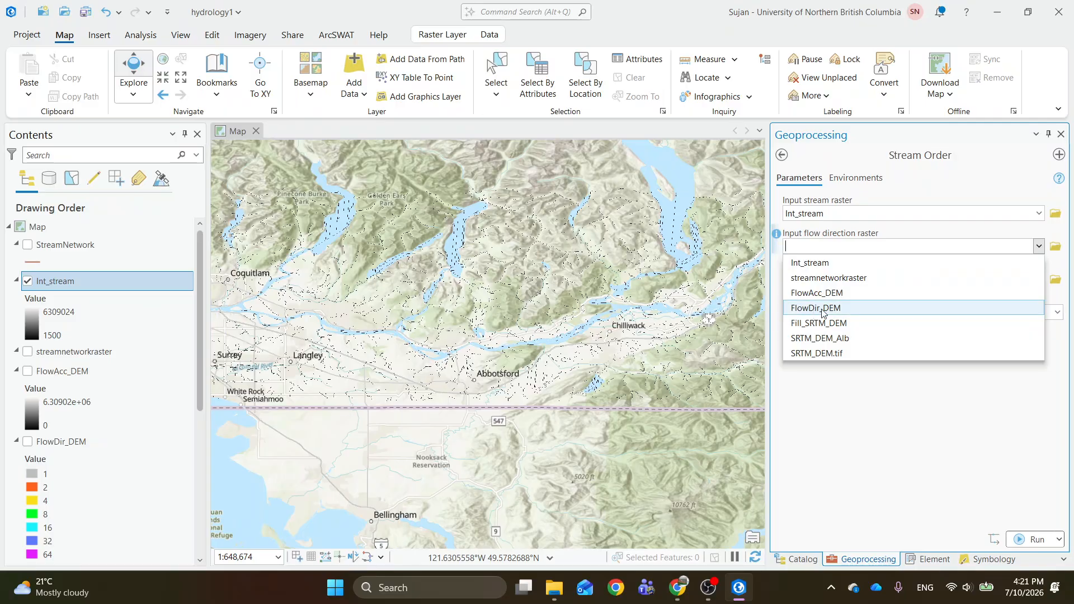
pyautogui.click(849, 308)
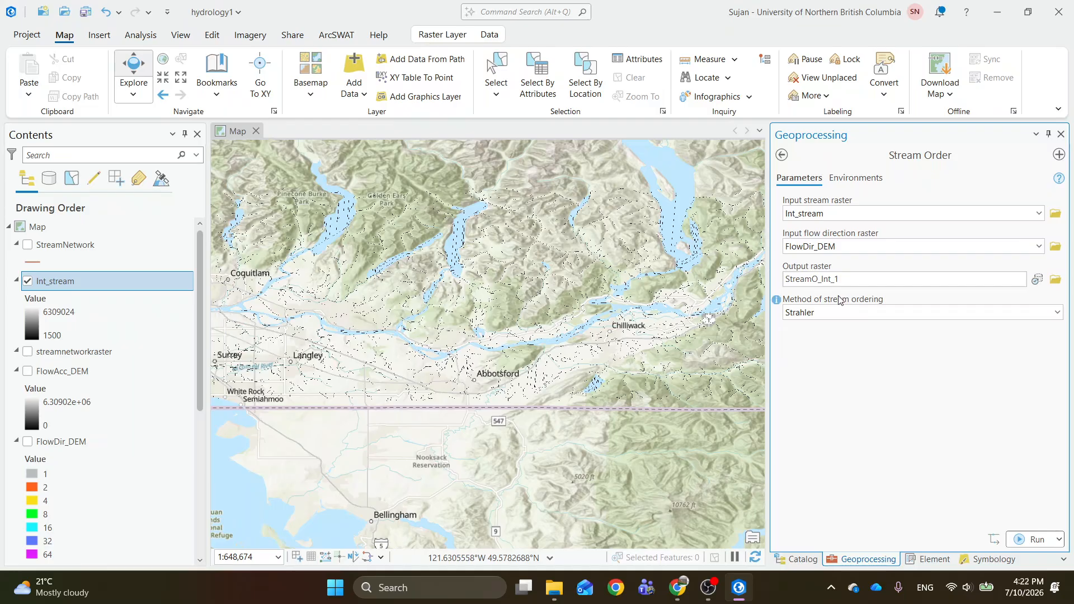
# Name the output raster StreamOrder in the hydrology1 geodatabase
pyautogui.click(883, 278)
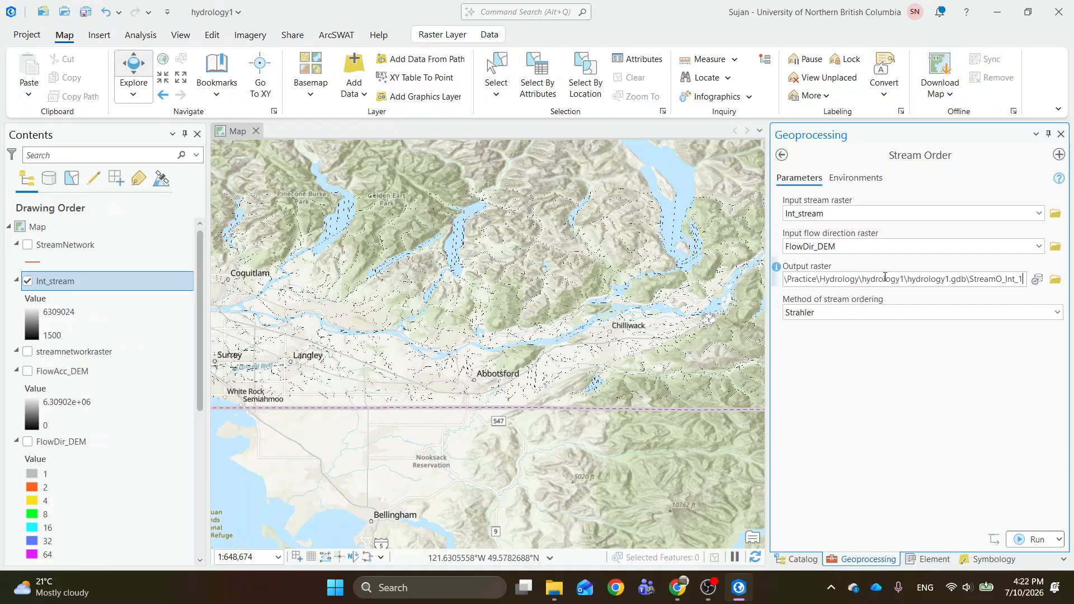
pyautogui.press('BackSpace')
pyautogui.press('BackSpace')
pyautogui.press('BackSpace')
pyautogui.press('BackSpace')
pyautogui.press('BackSpace')
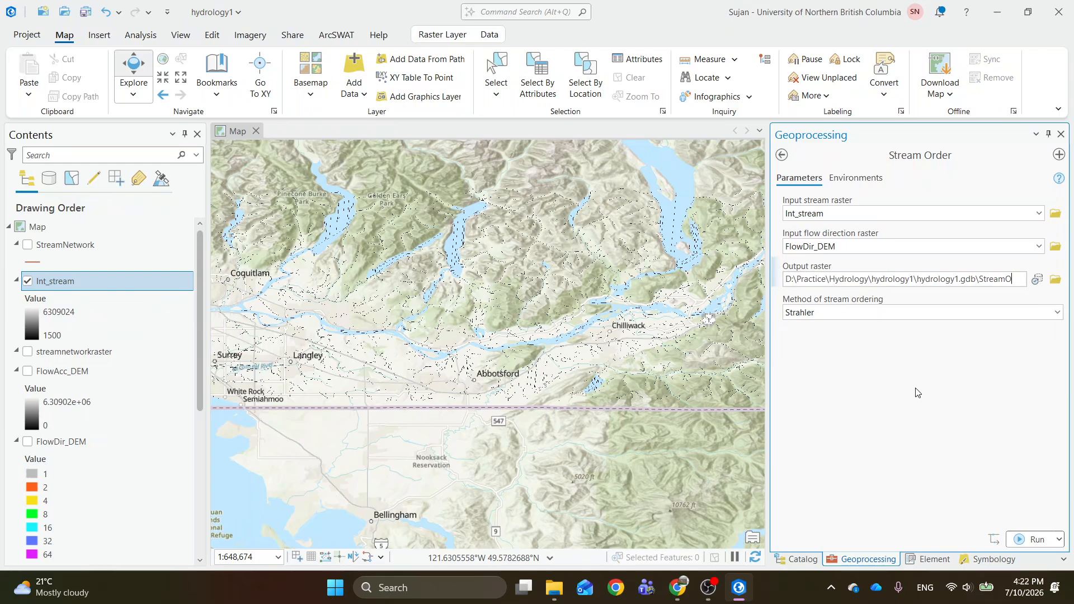
pyautogui.write('rder')
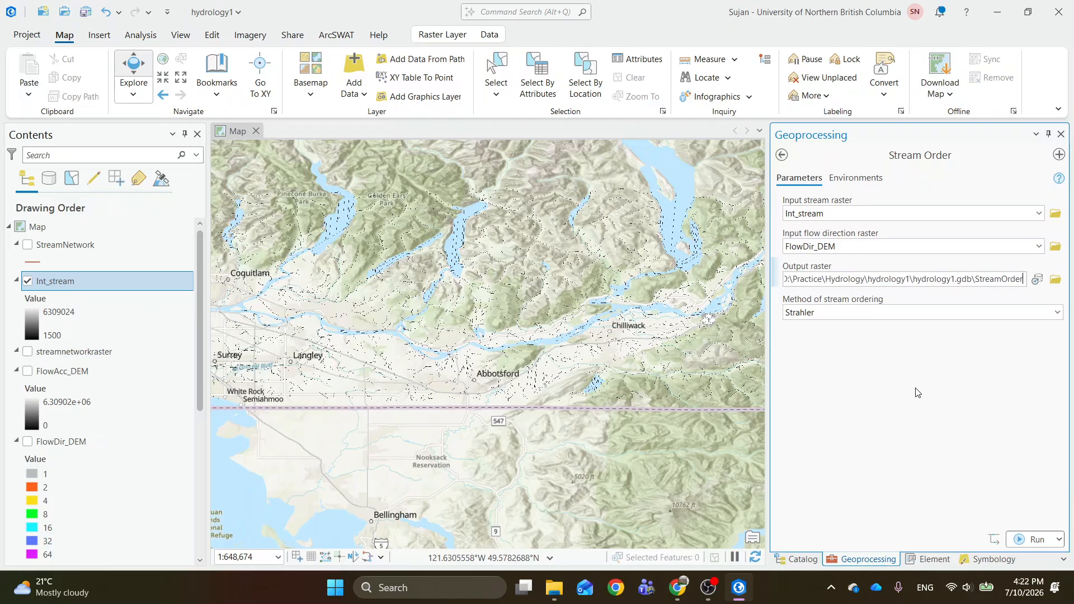
pyautogui.click(894, 391)
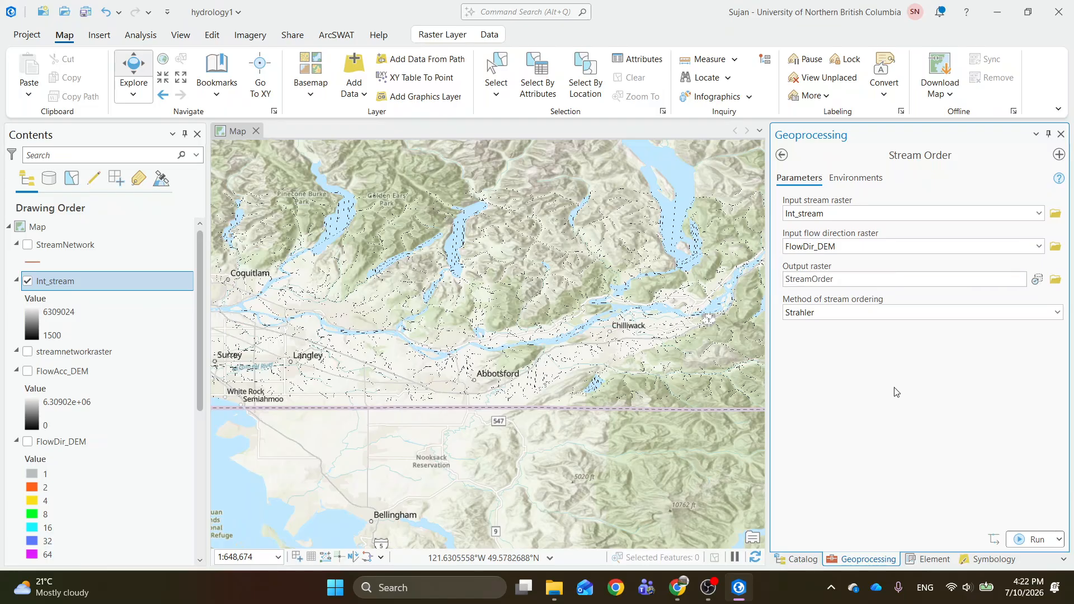
# Review the available stream ordering methods, leaving Strahler selected
pyautogui.click(846, 317)
pyautogui.click(1059, 313)
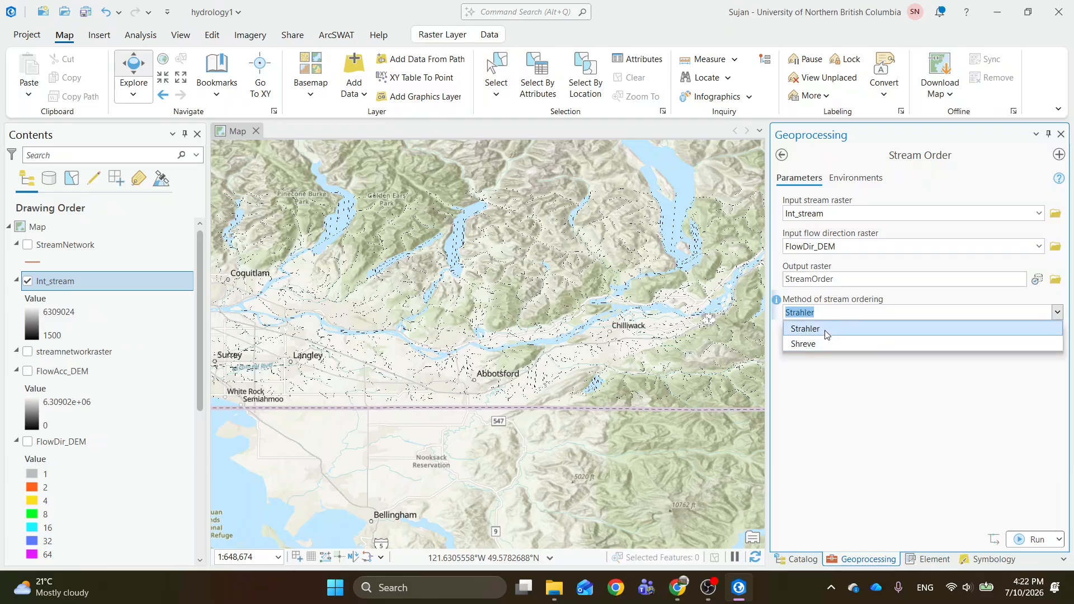
pyautogui.click(826, 383)
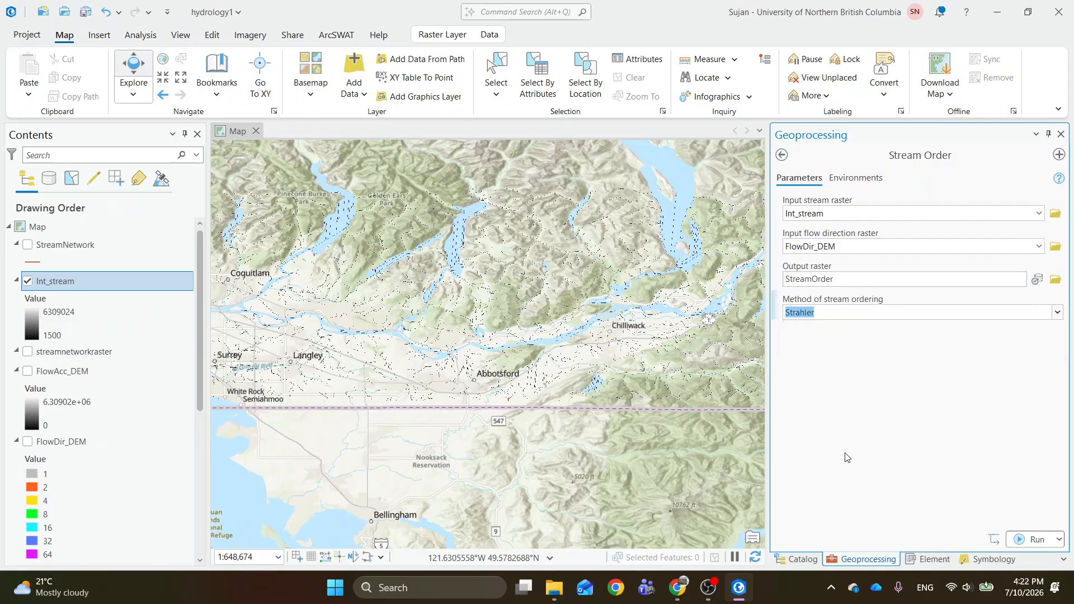
# Switch to Chrome and read the Strahler method description on the Stream Order reference page, highlighting the passage on intersecting links
pyautogui.click(677, 587)
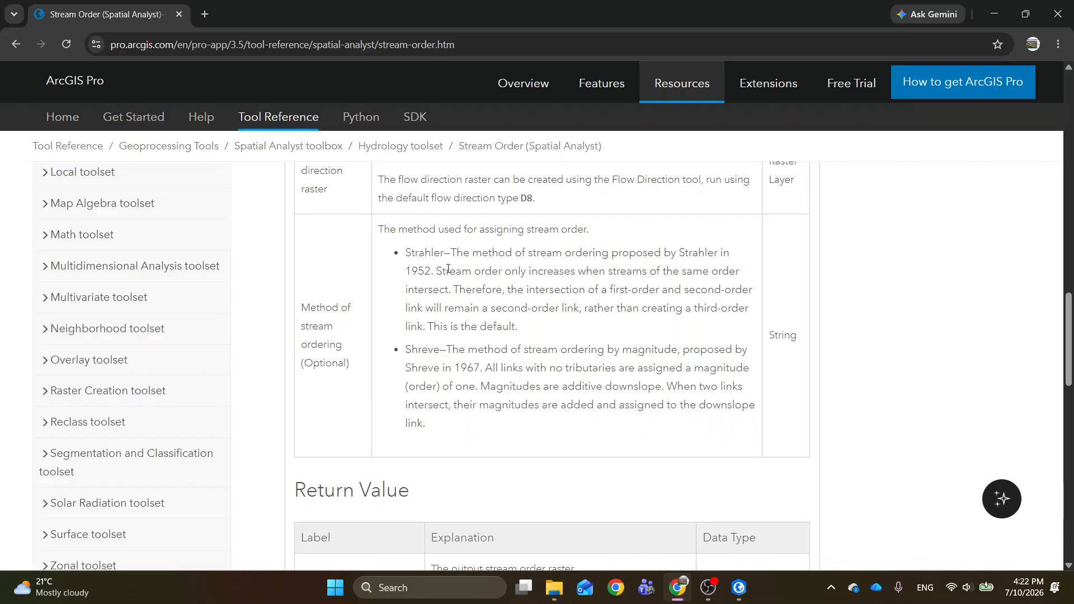
pyautogui.moveTo(454, 249); pyautogui.dragTo(527, 333)
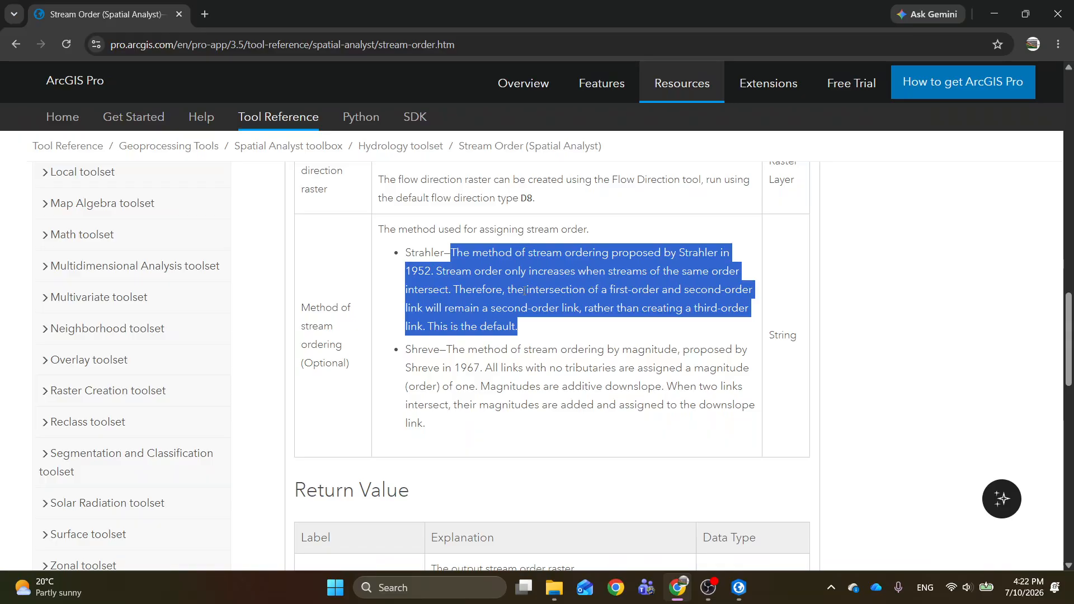
pyautogui.click(592, 289)
pyautogui.moveTo(609, 291); pyautogui.dragTo(755, 314)
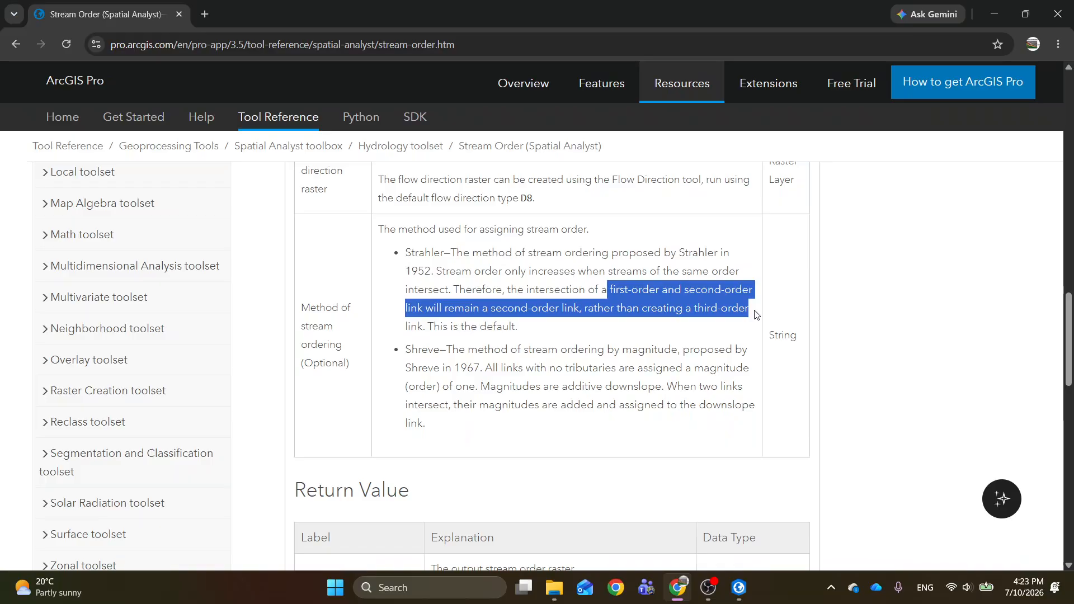
pyautogui.click(583, 302)
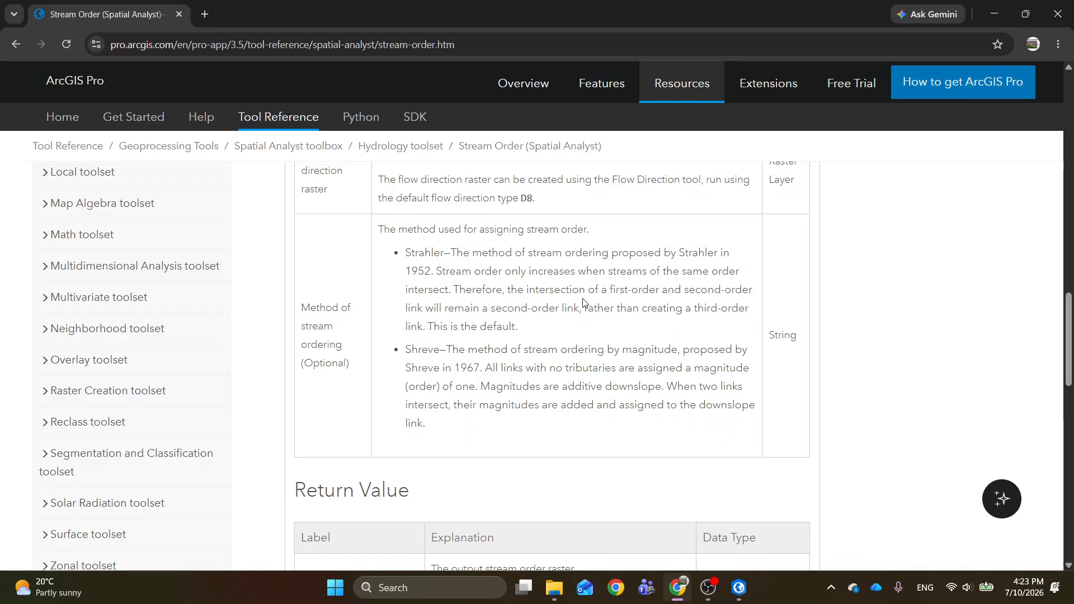
pyautogui.moveTo(524, 287); pyautogui.dragTo(715, 289)
pyautogui.click(640, 303)
# Switch back to ArcGIS Pro and examine a stream junction in the Int_stream raster up close
pyautogui.click(739, 587)
pyautogui.scroll(4, 531, 350)
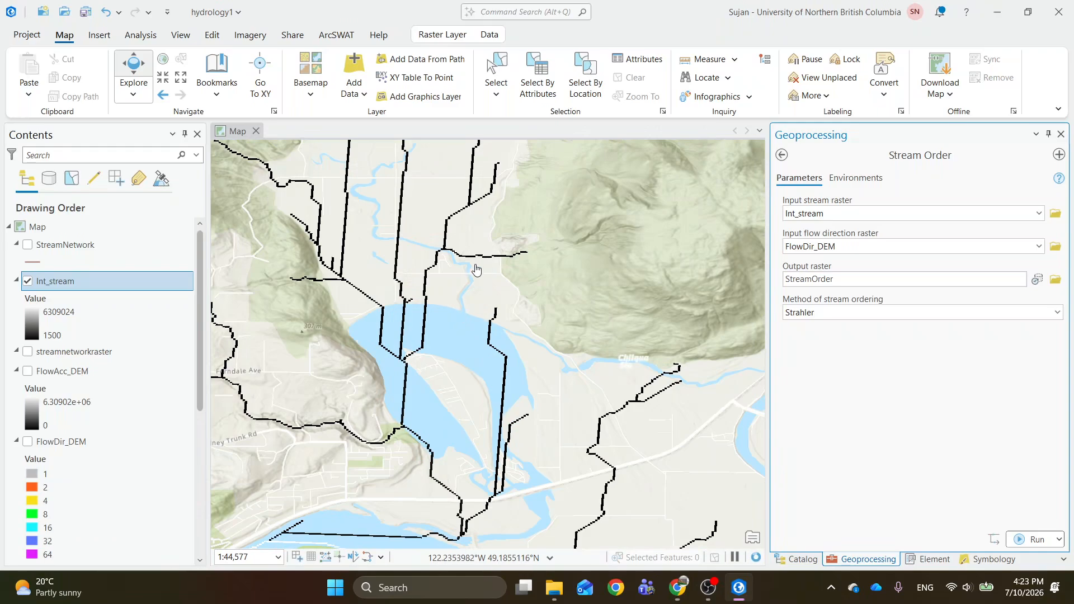
pyautogui.scroll(5, 497, 276)
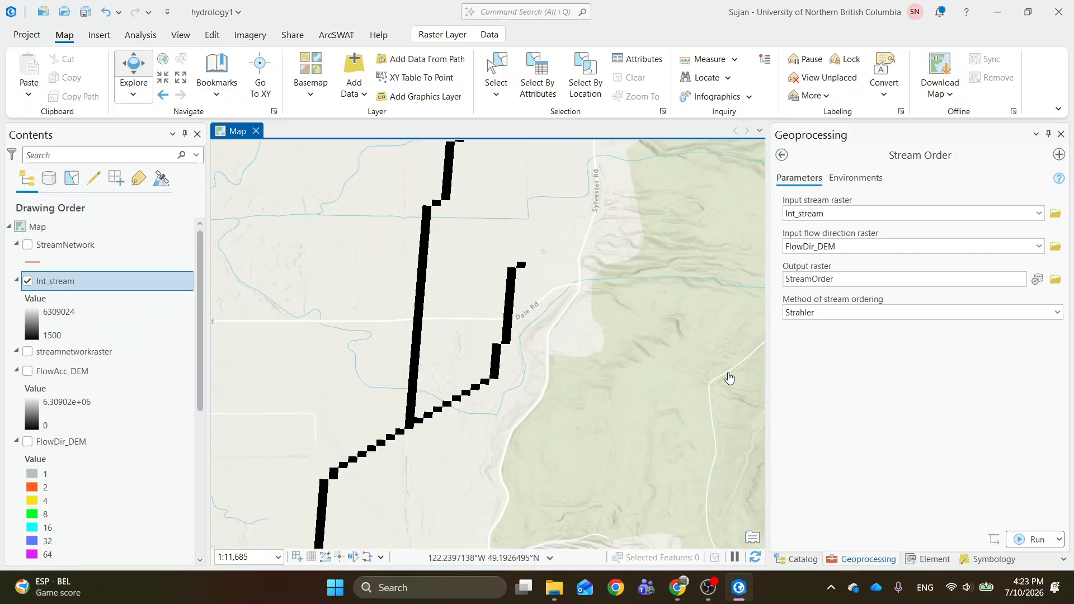
# Keep Strahler as the method of stream ordering and run the Stream Order tool
pyautogui.click(941, 313)
pyautogui.click(1057, 312)
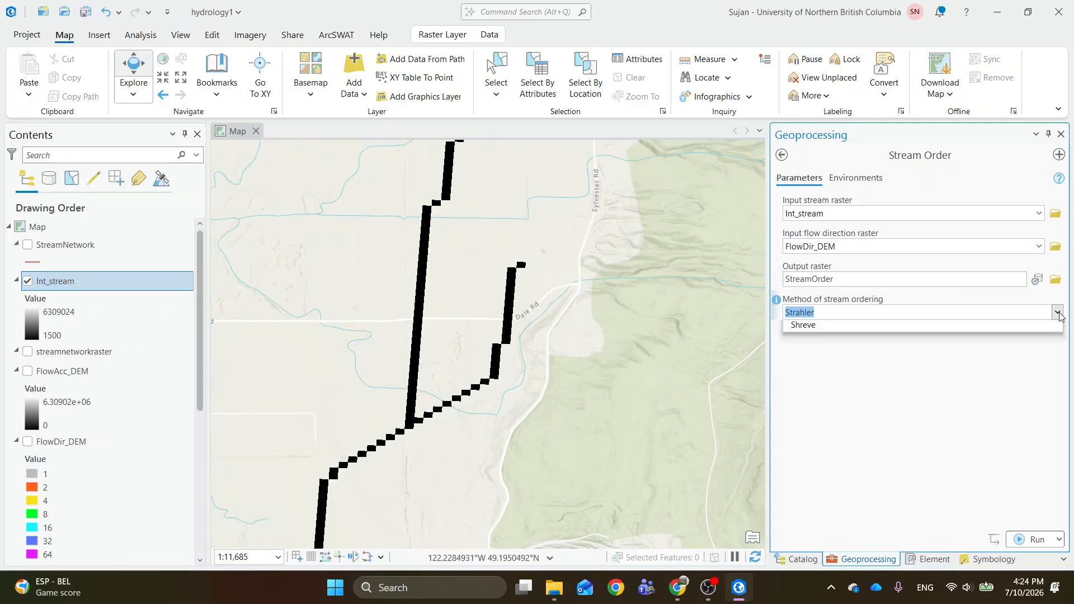
pyautogui.click(819, 403)
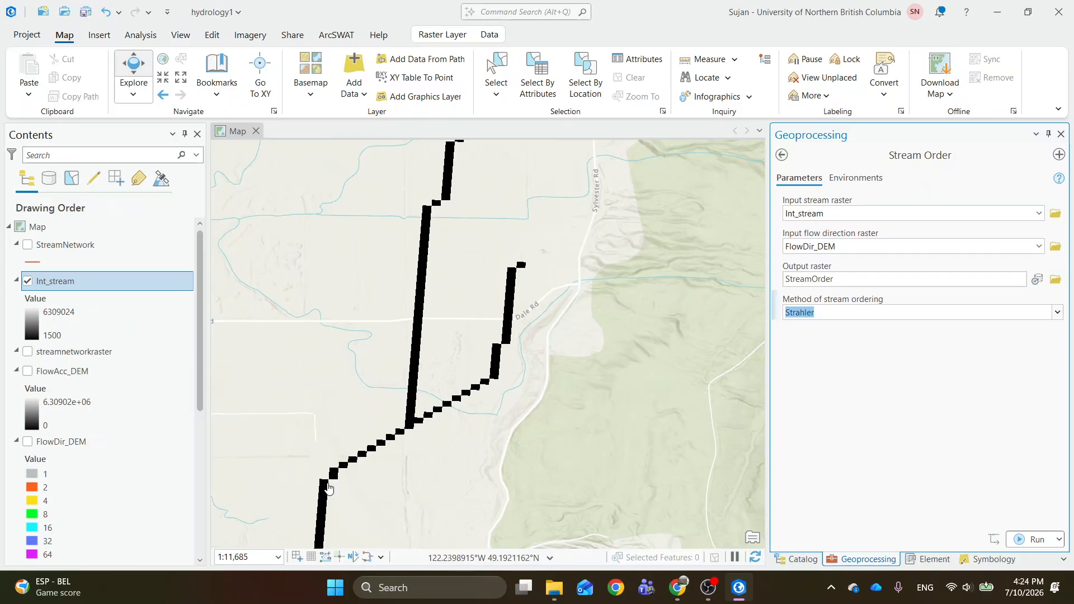
pyautogui.click(865, 372)
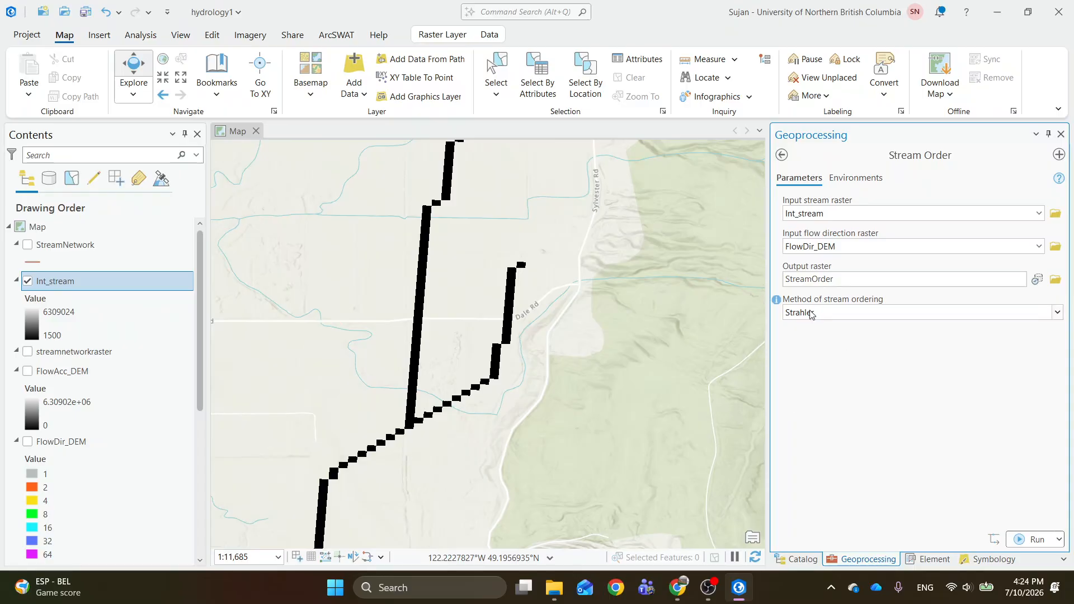
pyautogui.click(1036, 540)
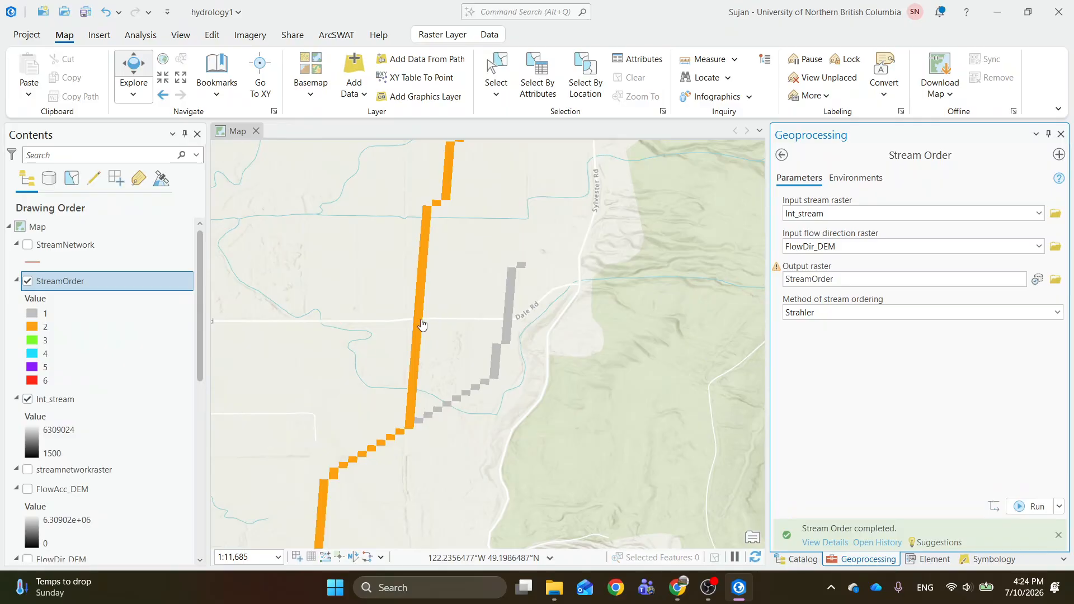
# Examine the stream orders at the junctions of the StreamOrder raster near Durieu and Sylvester Rd
pyautogui.scroll(-2, 455, 331)
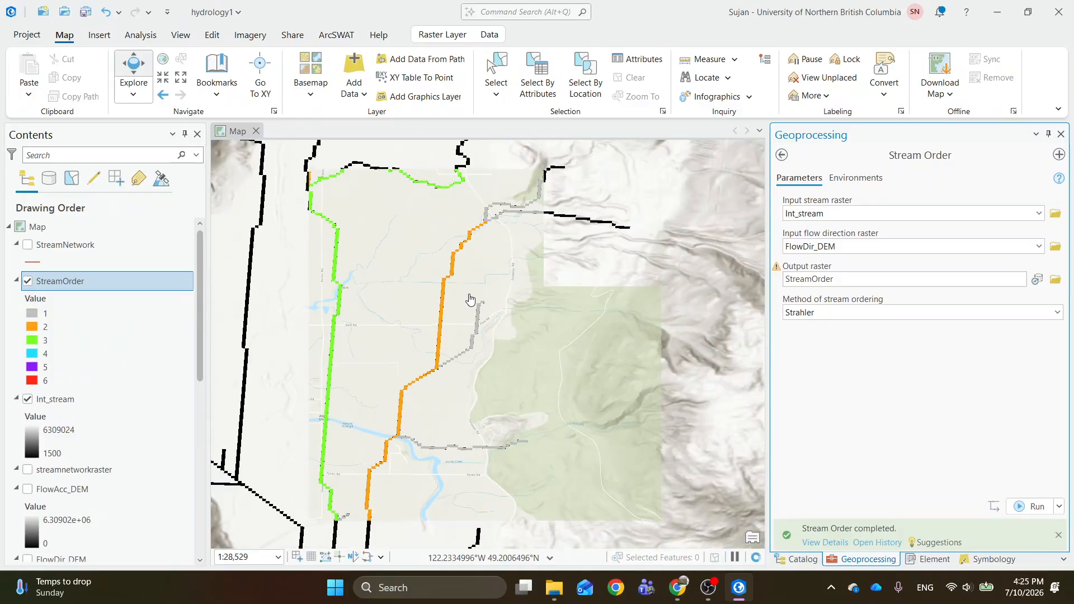
pyautogui.moveTo(434, 244); pyautogui.dragTo(425, 454)
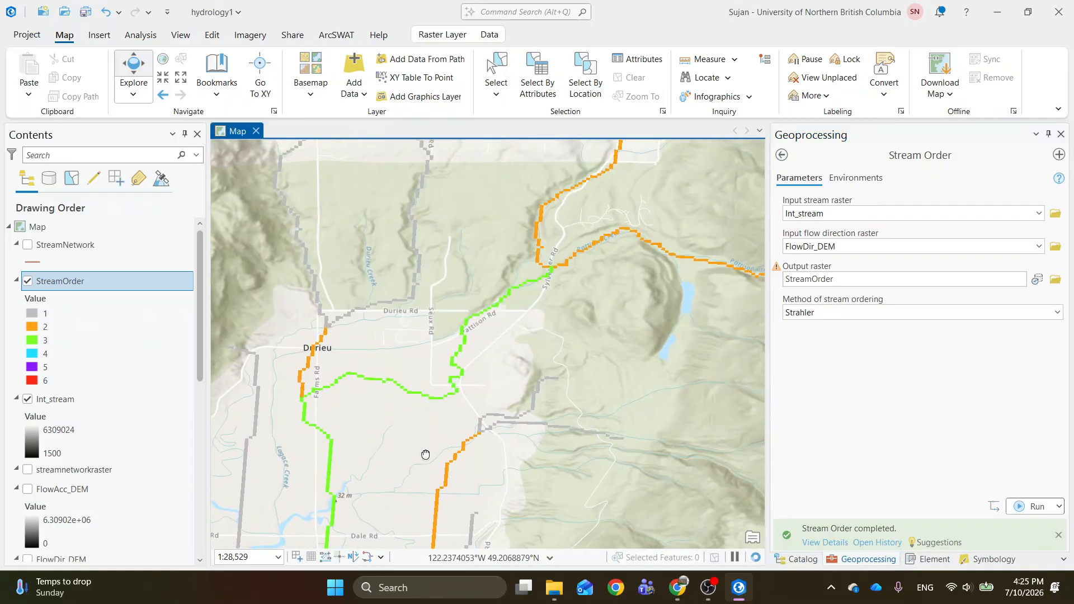
pyautogui.moveTo(511, 472); pyautogui.dragTo(491, 353)
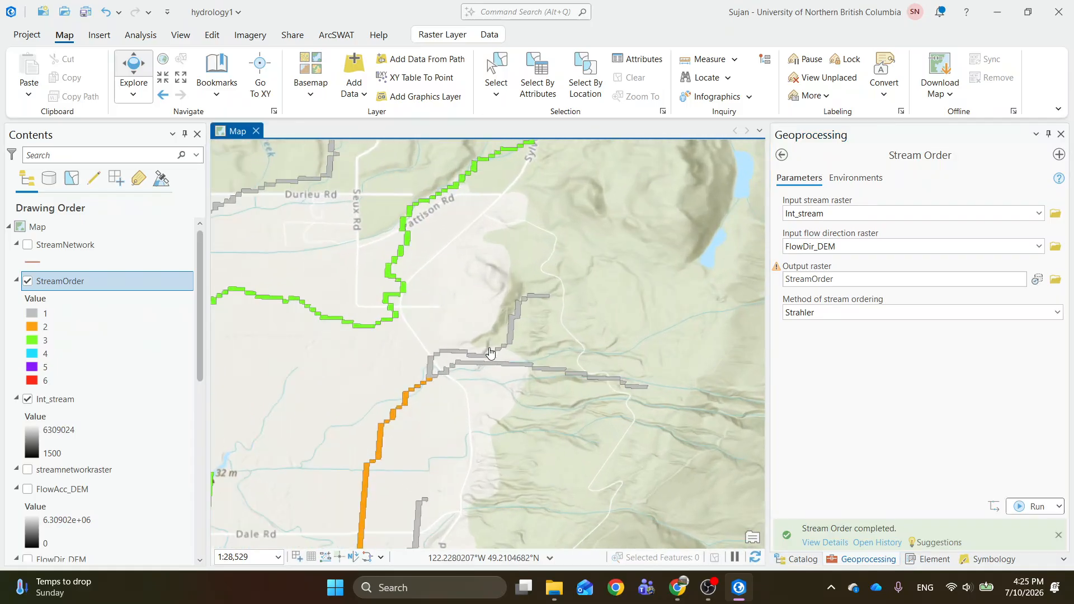
pyautogui.scroll(4, 490, 352)
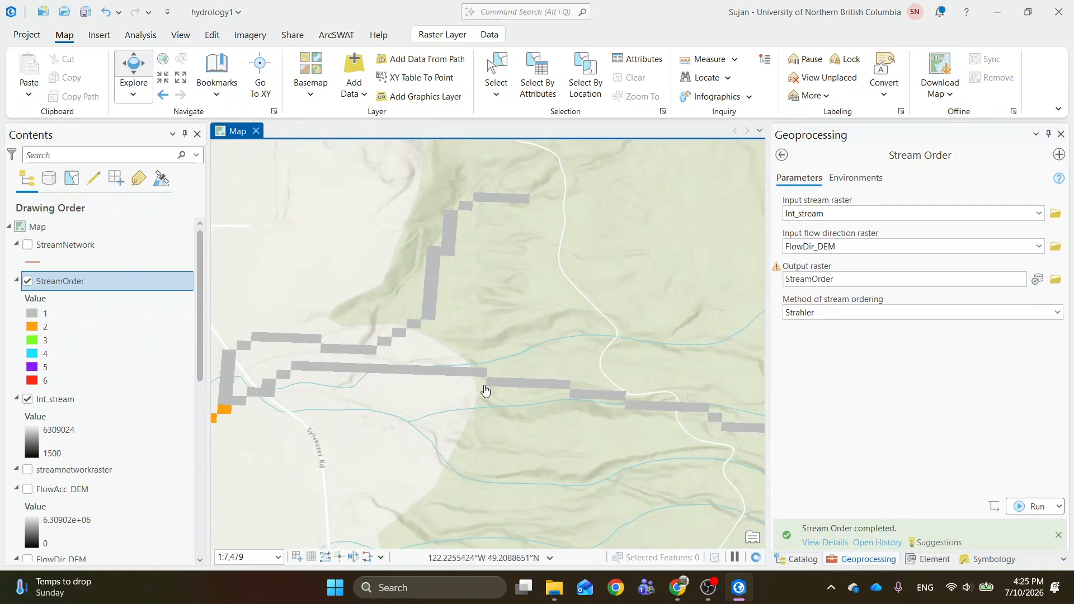
pyautogui.scroll(-2, 485, 391)
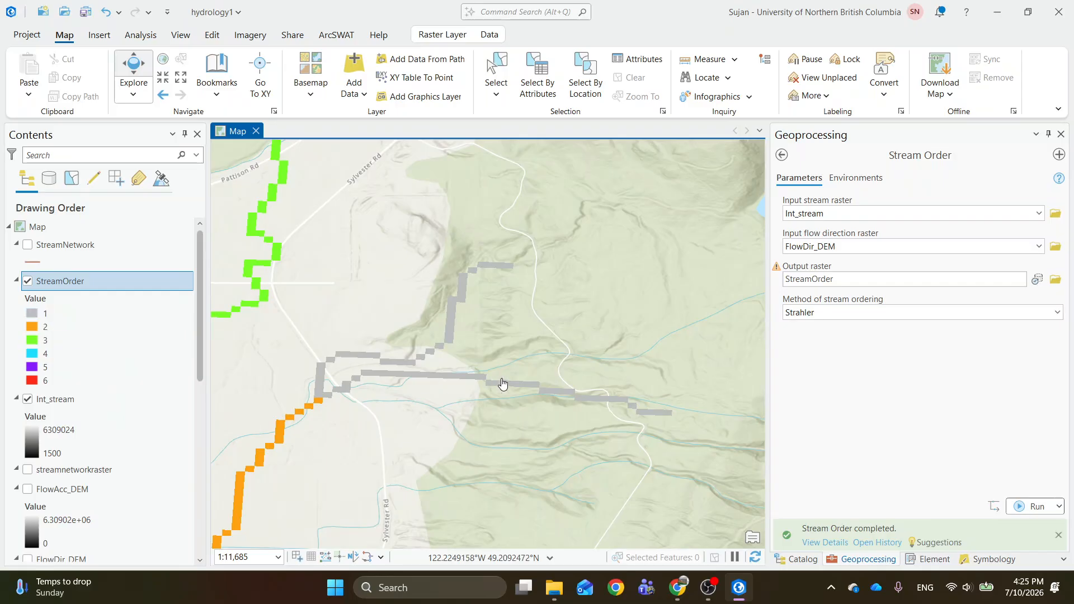
pyautogui.moveTo(335, 417); pyautogui.dragTo(457, 305)
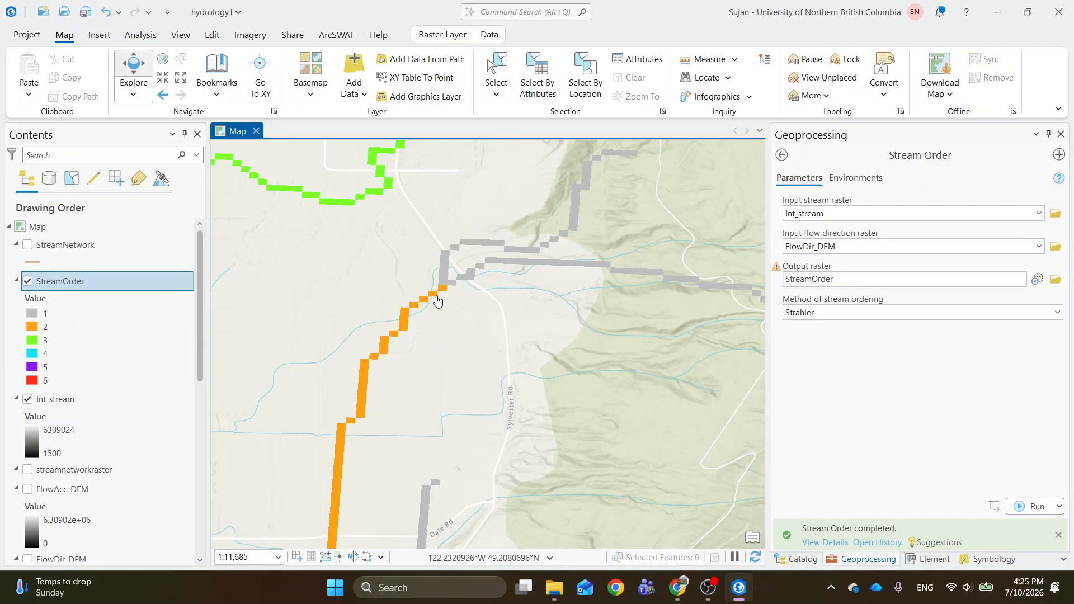
# Examine how StreamOrder assigns orders where tributaries join near Dale Rd and downstream around the lake by Shook Rd
pyautogui.moveTo(402, 435); pyautogui.dragTo(485, 134)
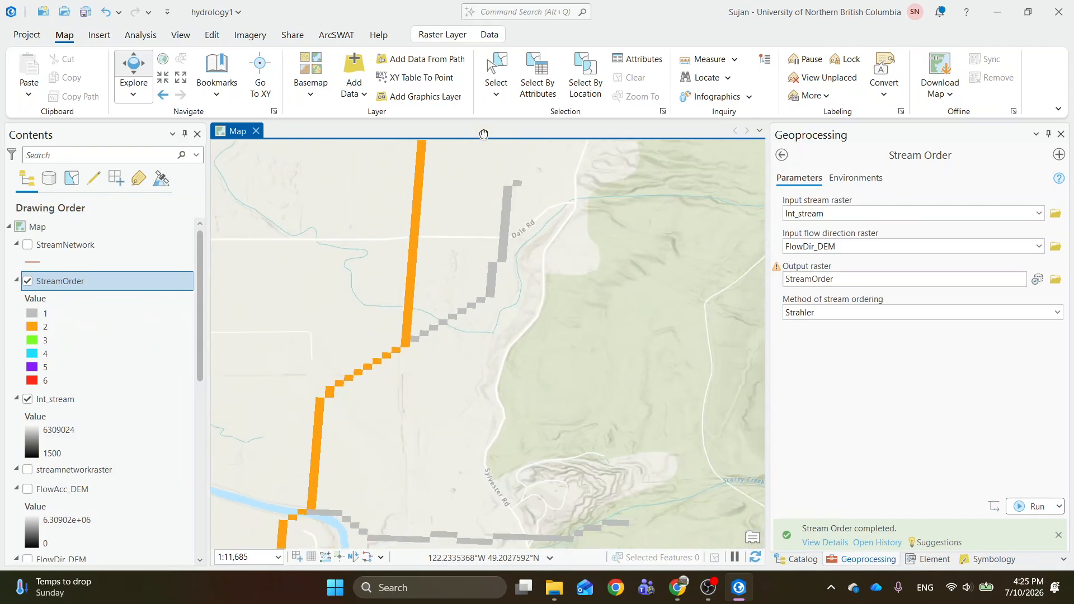
pyautogui.moveTo(466, 238); pyautogui.dragTo(462, 283)
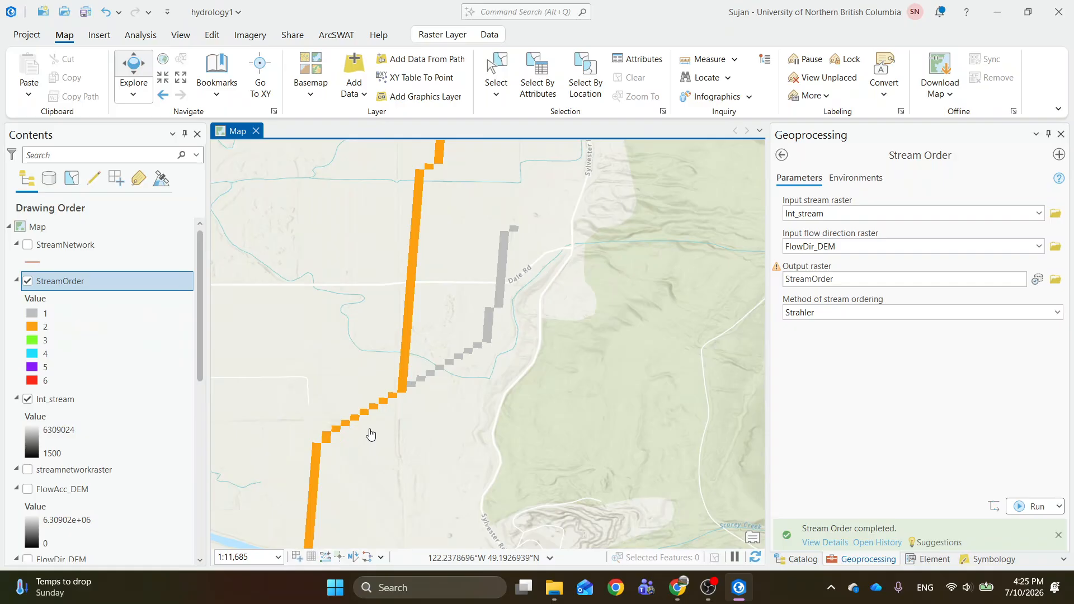
pyautogui.scroll(-6, 445, 369)
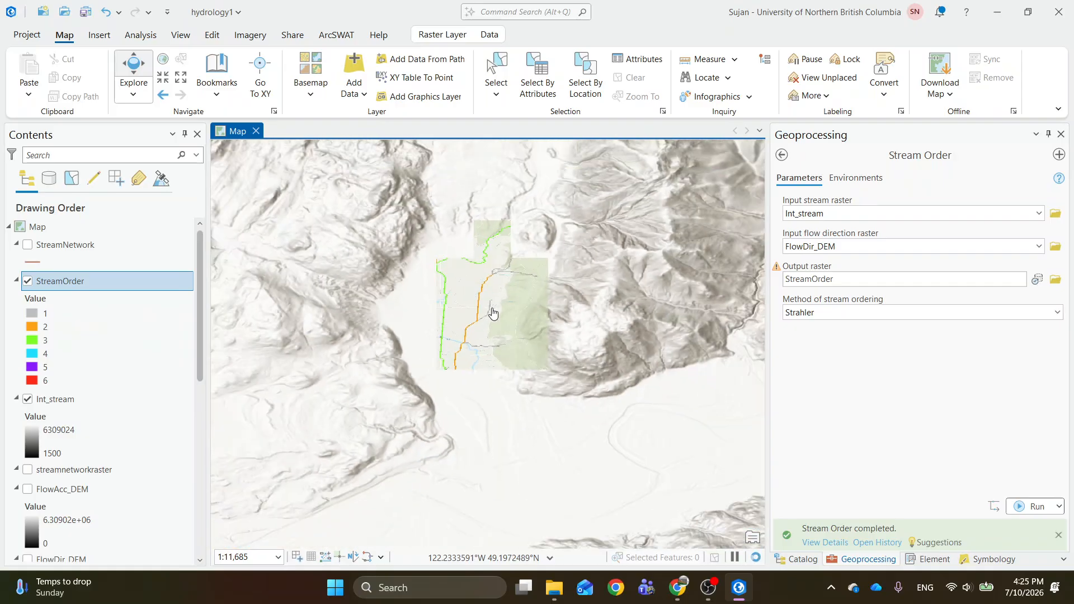
pyautogui.scroll(-2, 488, 343)
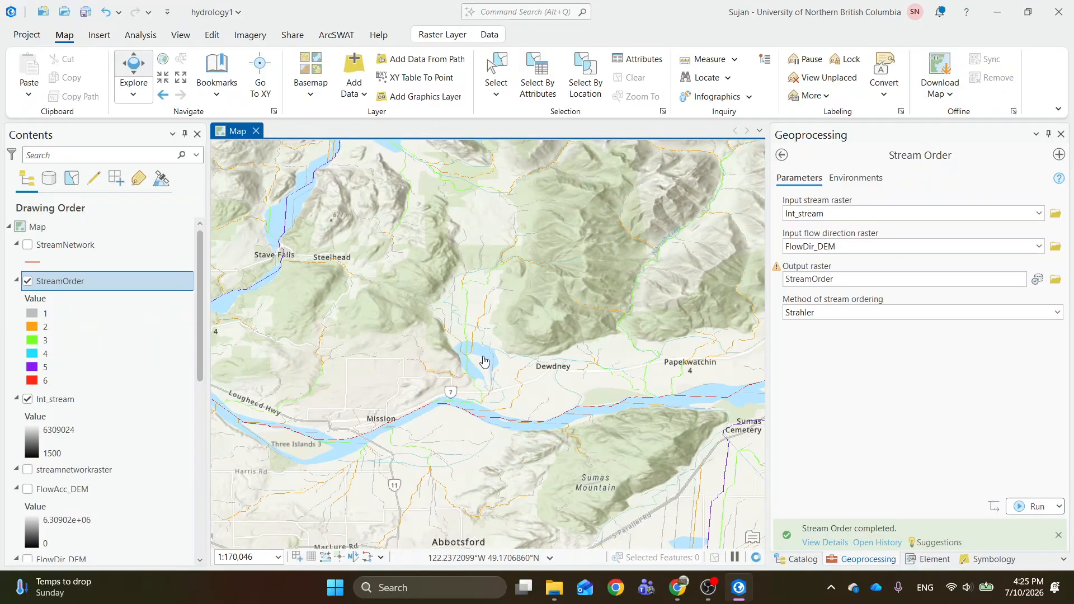
pyautogui.scroll(4, 480, 356)
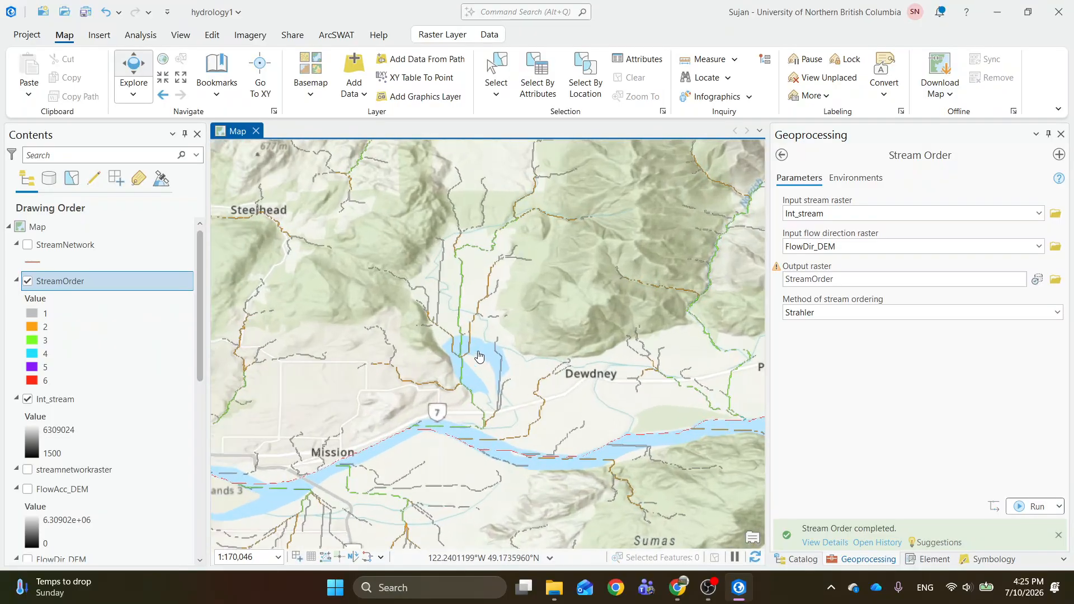
pyautogui.scroll(1, 480, 356)
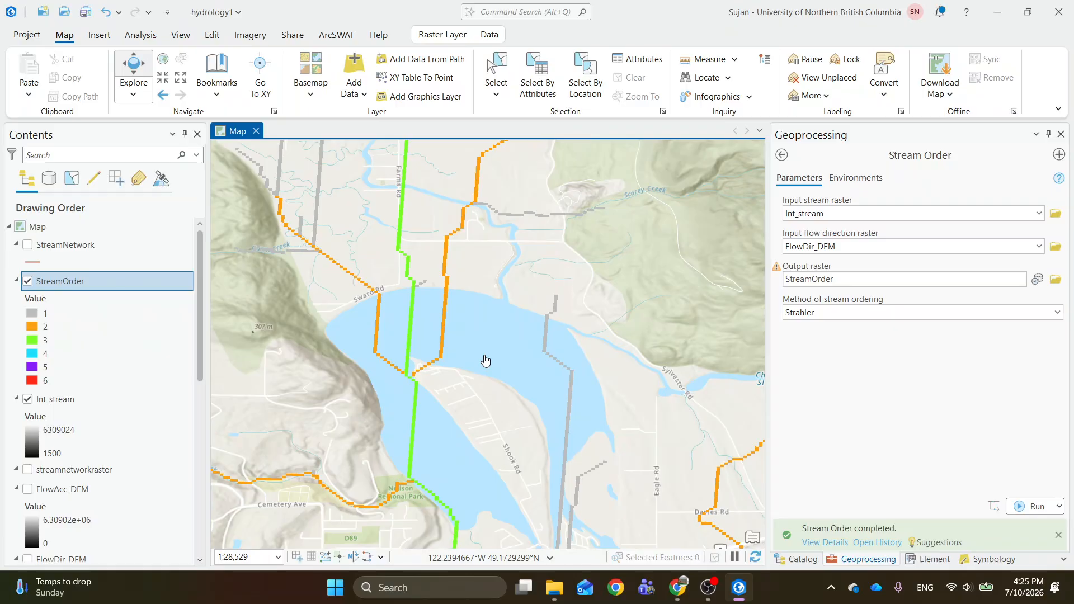
# Examine the StreamOrder raster across the wider area around Dewdney, Papekwatchin 4 and Sumas Mountain
pyautogui.click(870, 401)
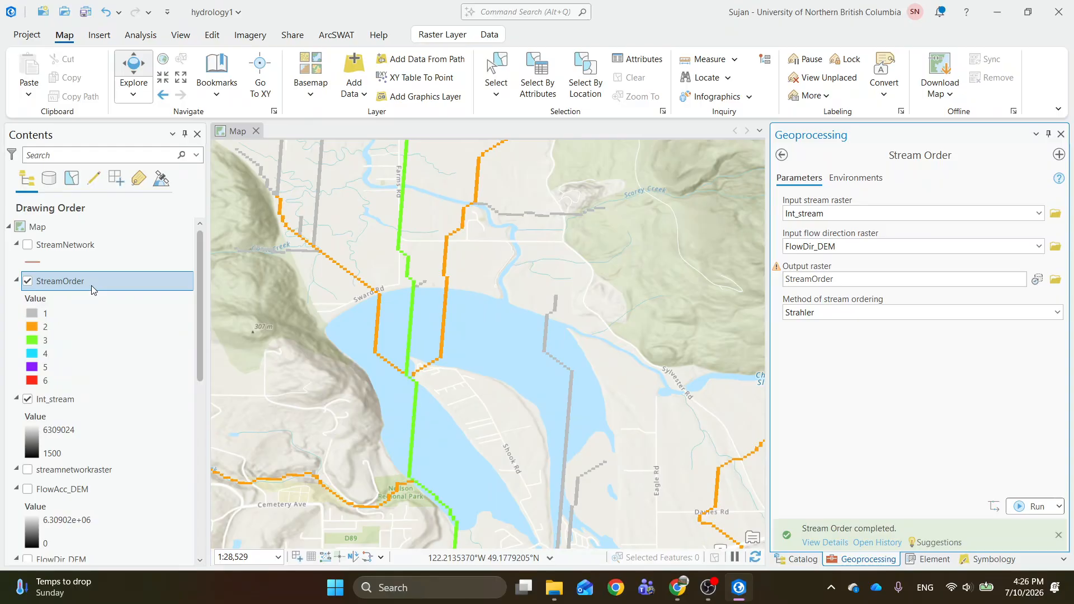
pyautogui.scroll(-5, 374, 192)
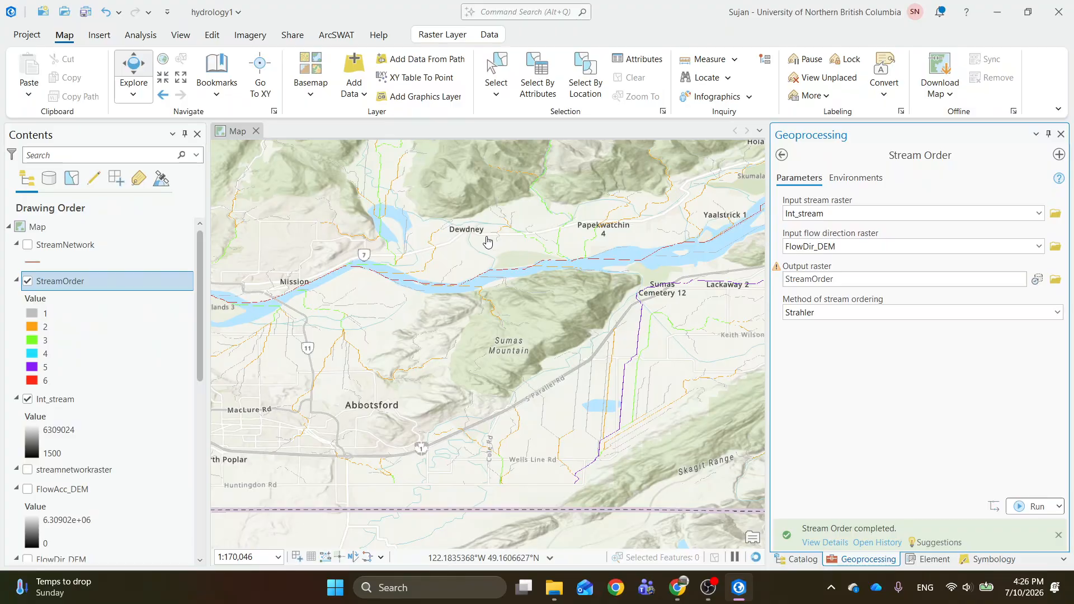
pyautogui.moveTo(548, 322); pyautogui.dragTo(466, 417)
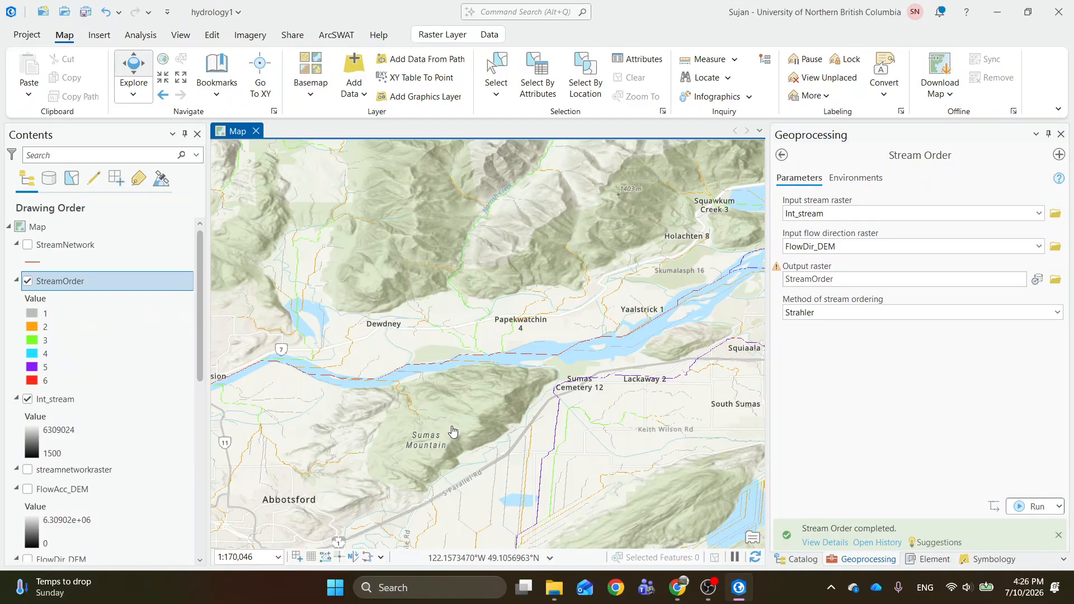
pyautogui.click(839, 418)
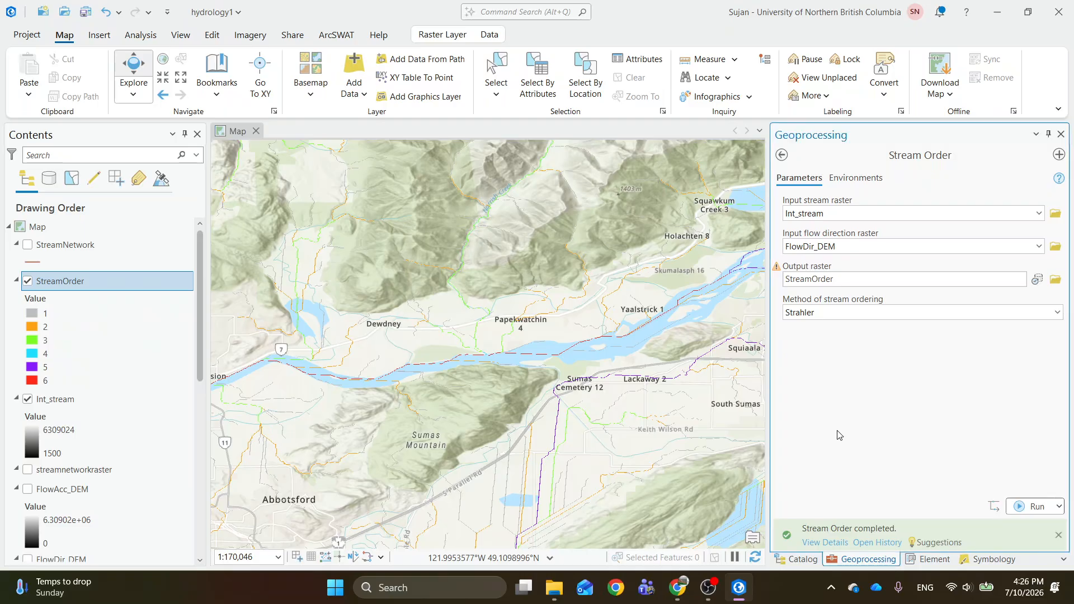
pyautogui.click(784, 563)
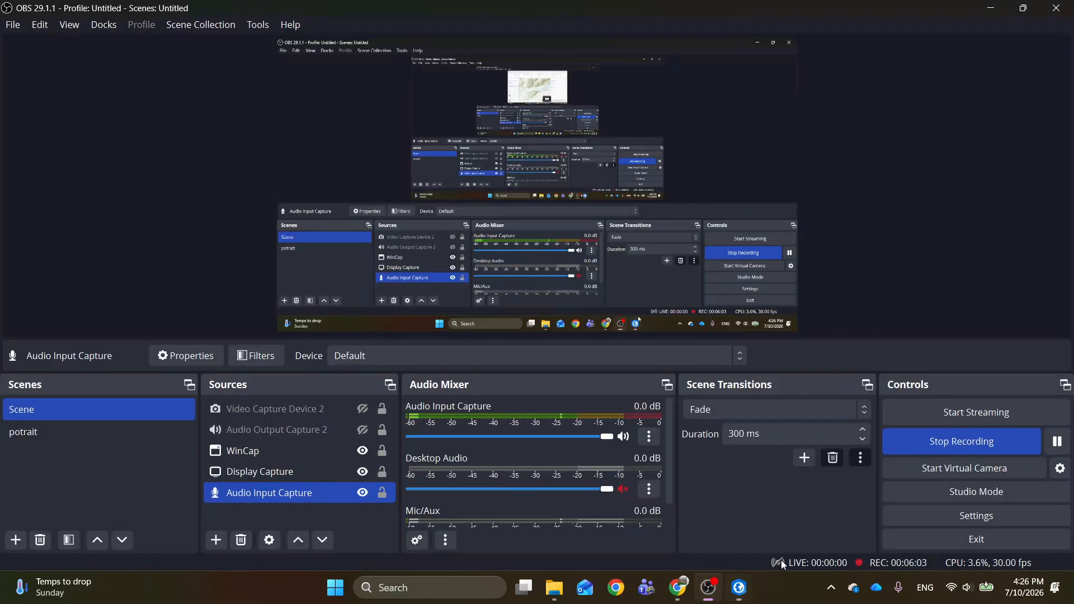